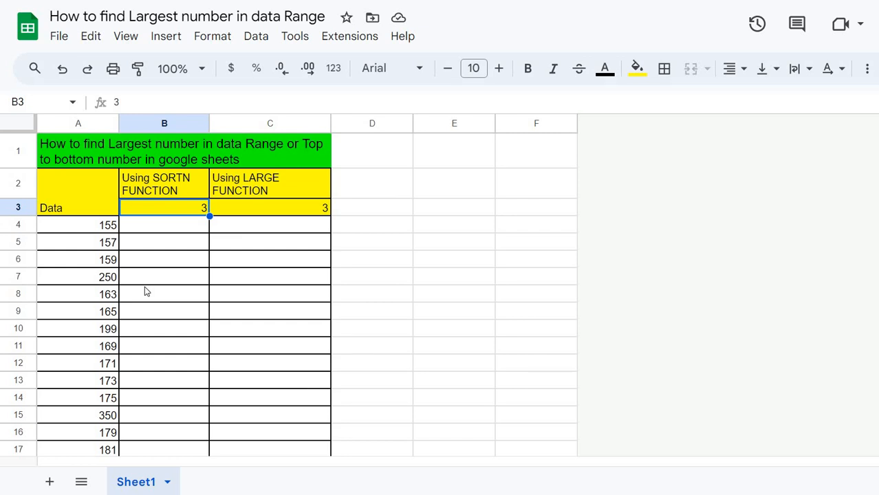
Start a SORTN formula in B4 using range A4:A and the count of items from B3
left_click(162, 231)
left_click_drag(106, 226, 90, 433)
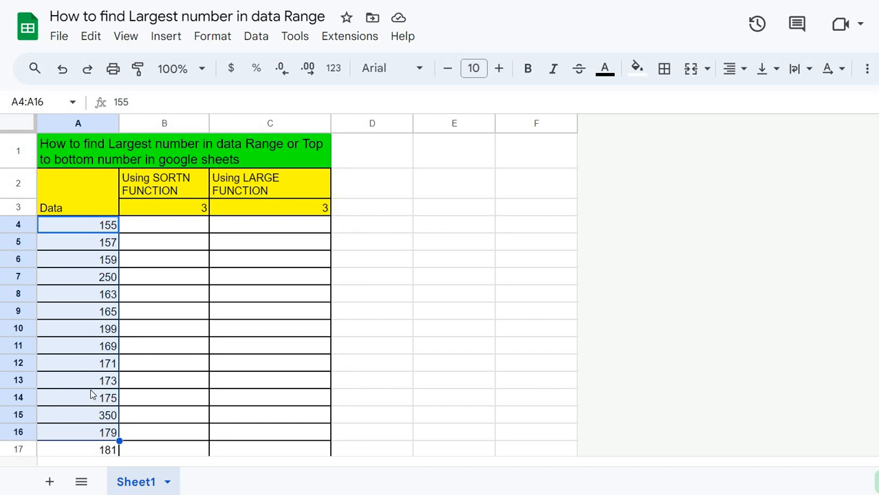
left_click(183, 230)
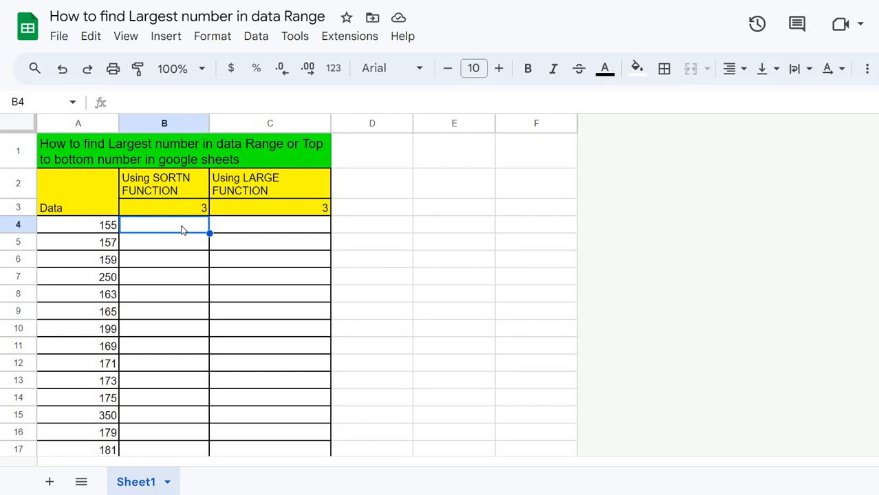
type("=sortn")
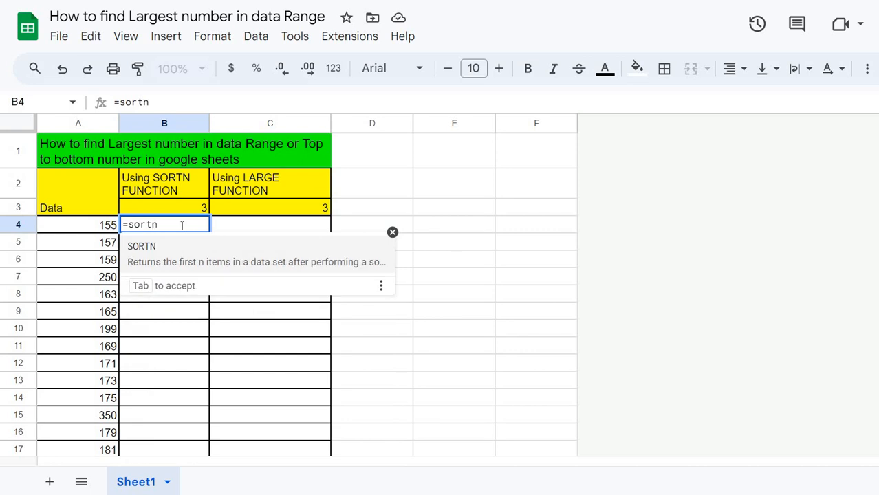
key("Tab")
left_click_drag(77, 225, 96, 275)
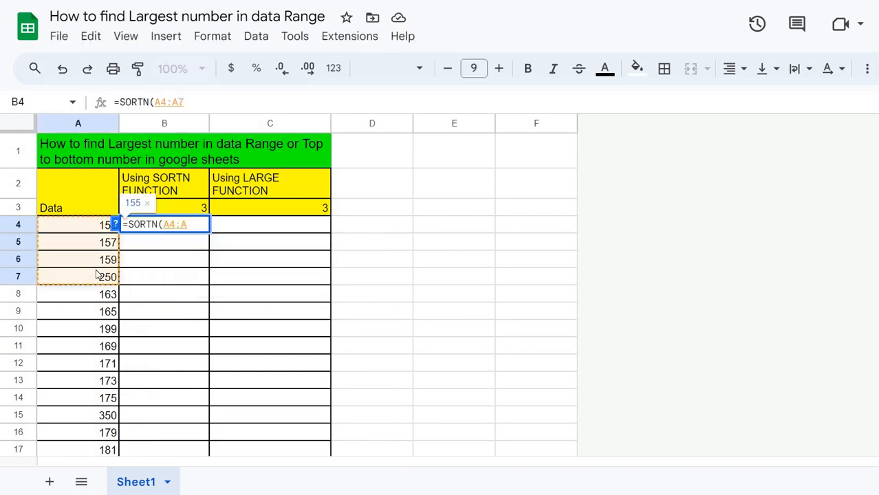
key("BackSpace")
type(",")
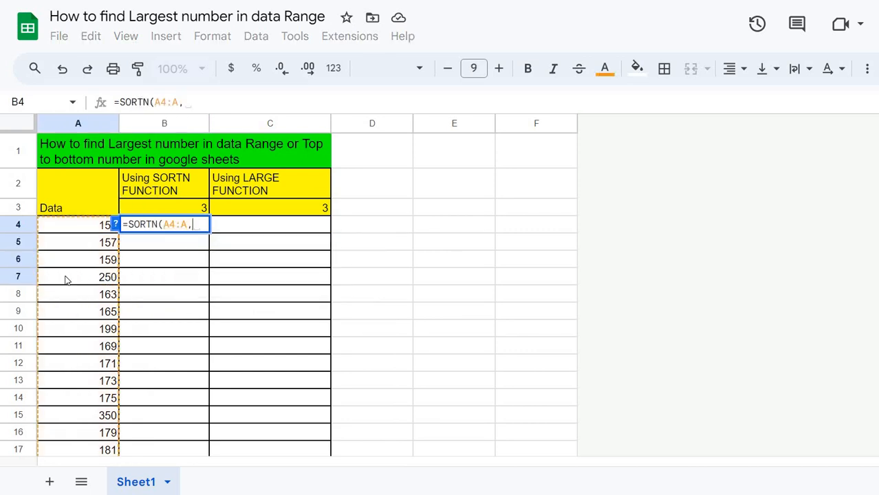
left_click(114, 226)
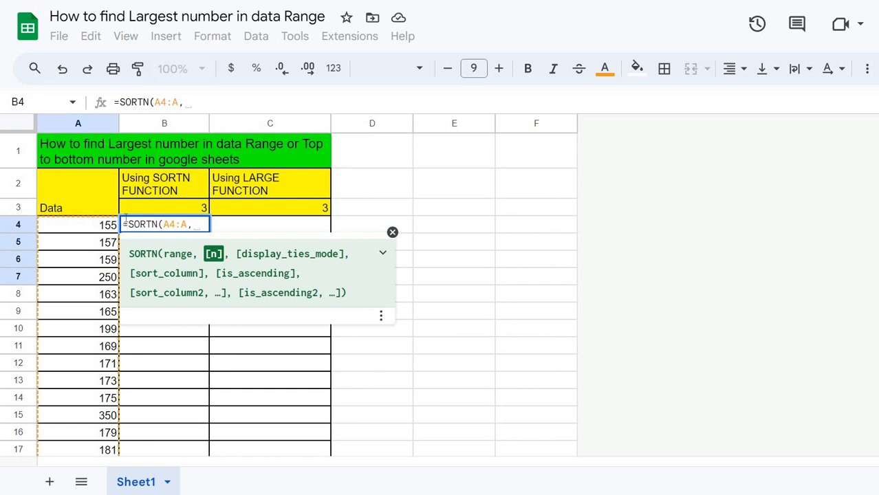
left_click(164, 212)
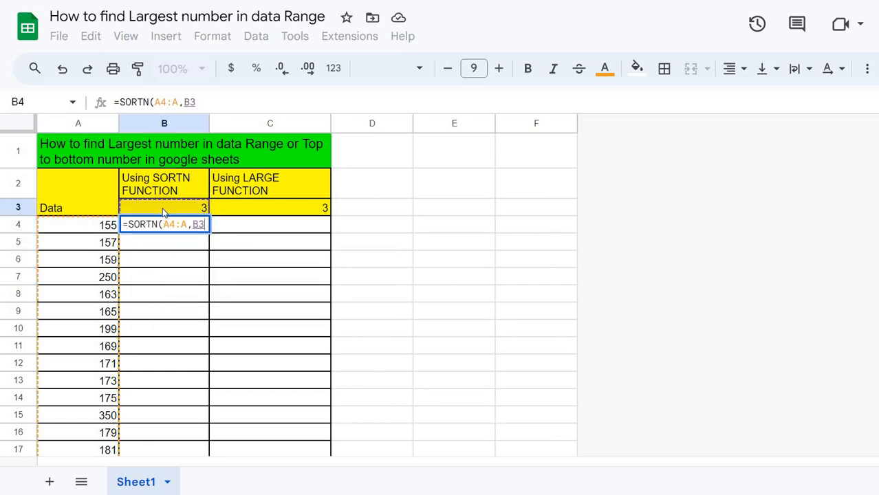
Complete the SORTN formula with the ties mode left blank, sort column 1 and is_ascending set to false
type(",")
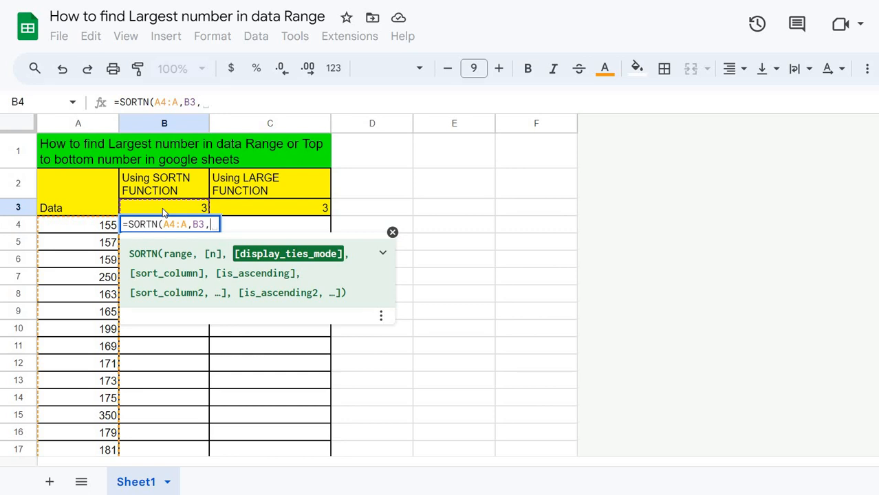
type(",")
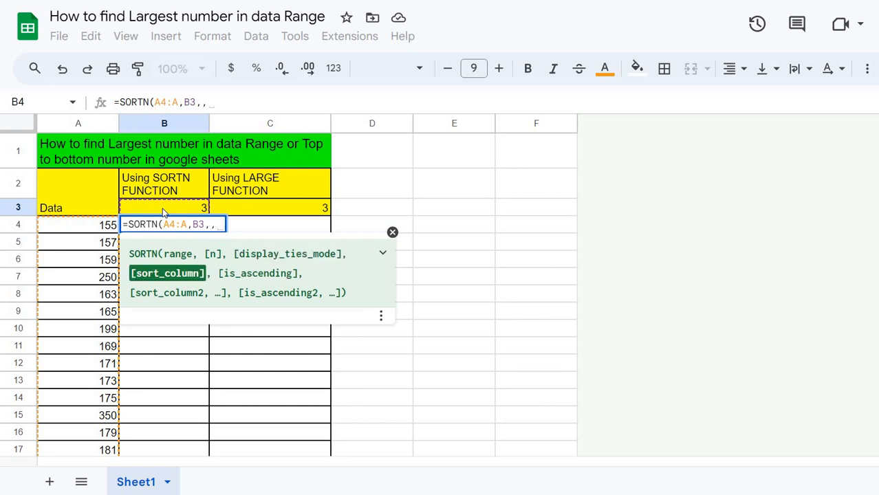
type("1")
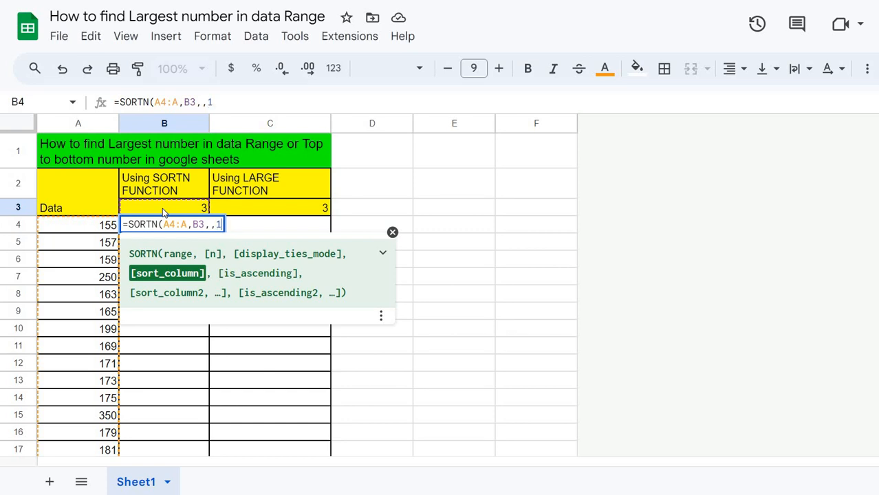
type(",")
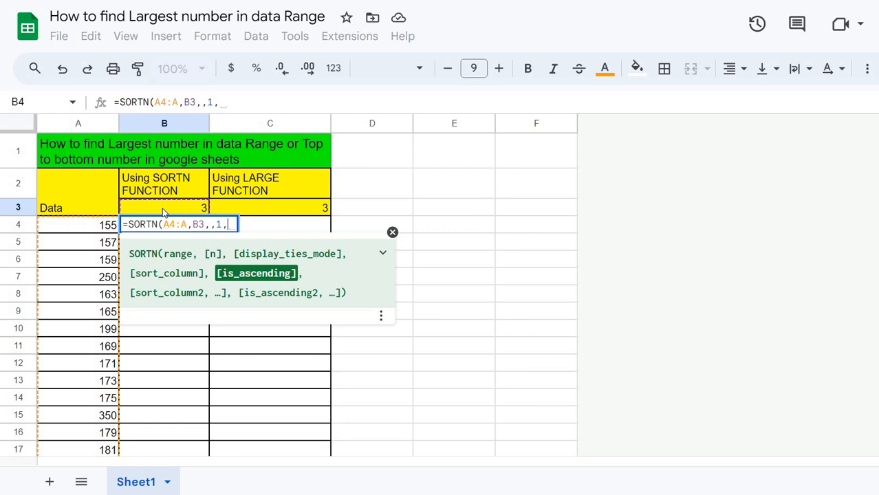
type("false")
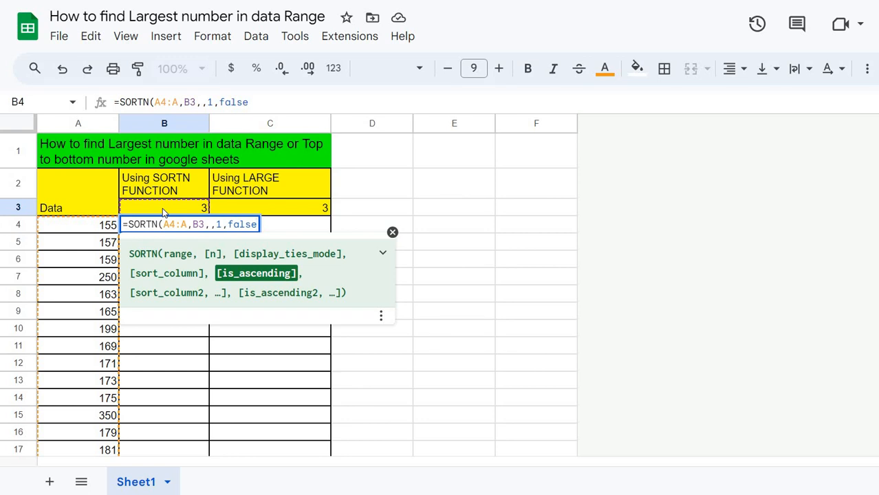
key("Return")
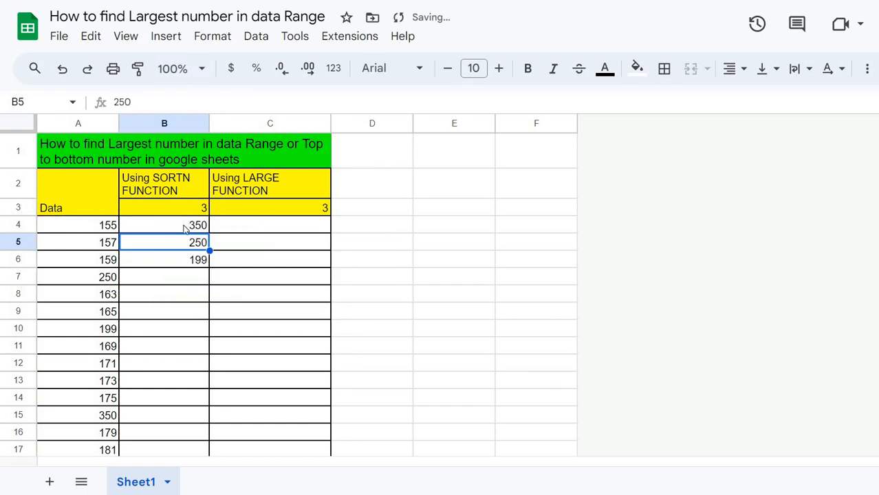
Set the SORTN item count in B3 to 1
left_click_drag(184, 227, 178, 259)
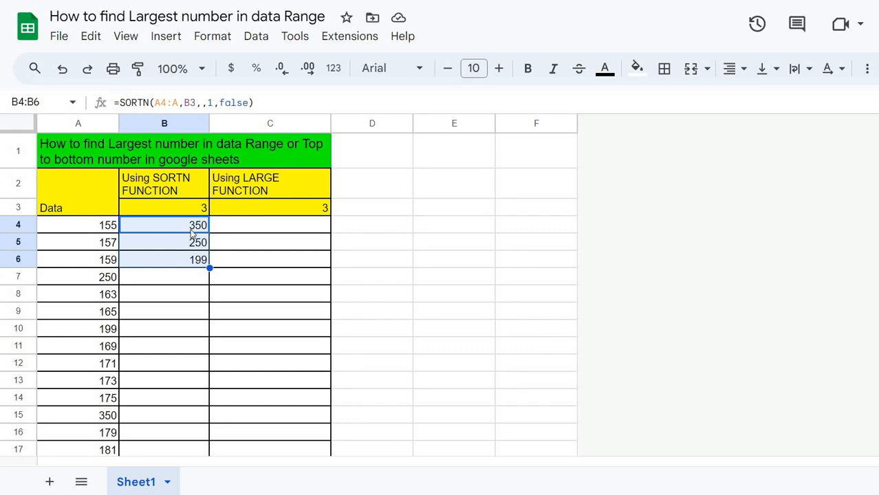
left_click(190, 206)
type("1")
key("Return")
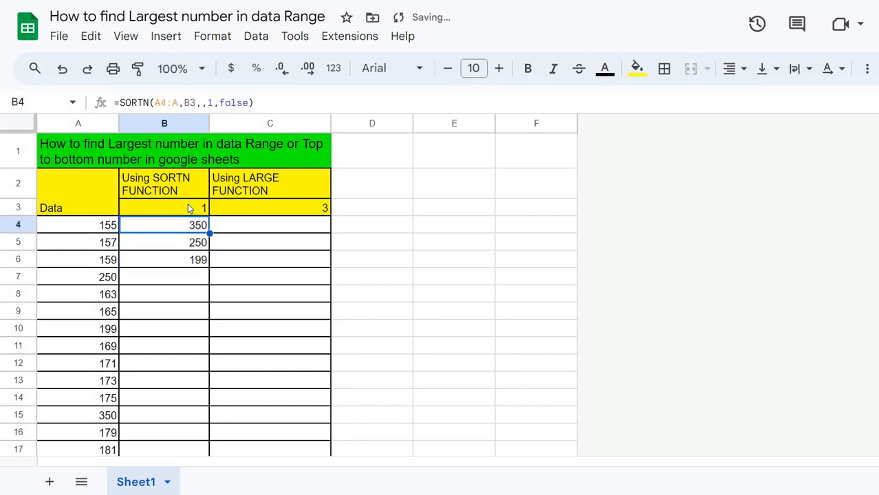
Change the data value in A10 to 500
scroll(115, 350, "down", 3)
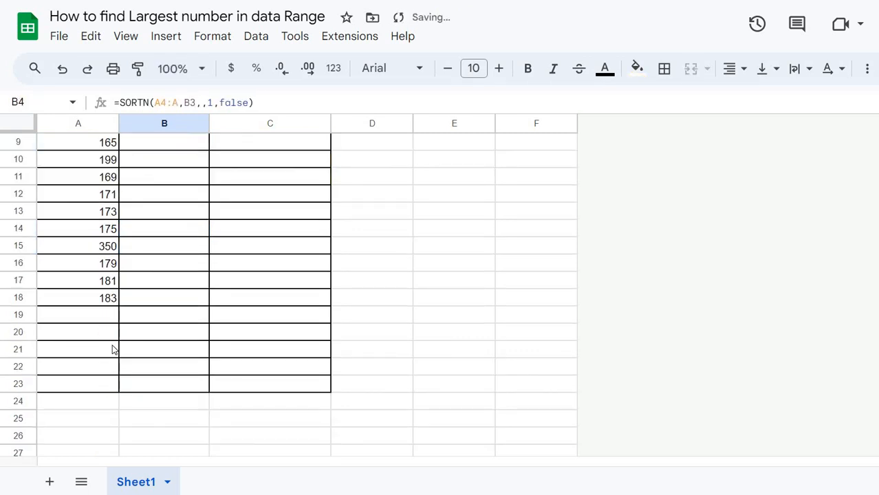
scroll(114, 350, "up", 3)
left_click(105, 328)
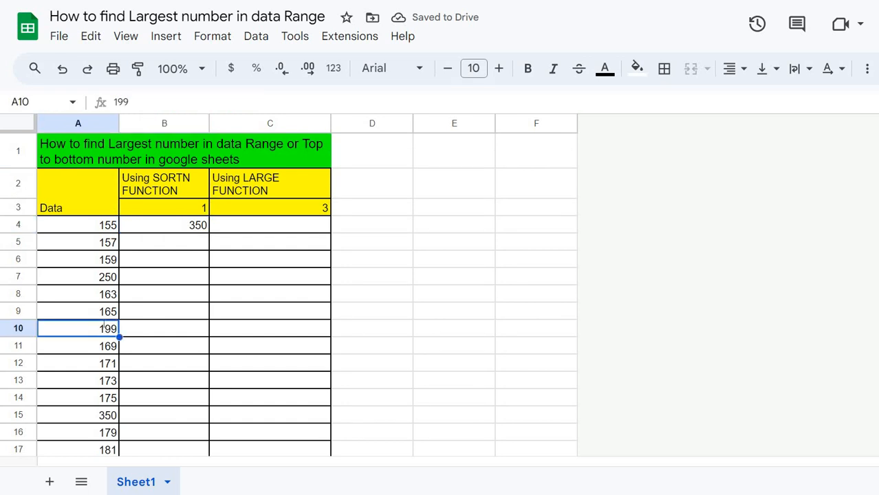
type("500")
key("Return")
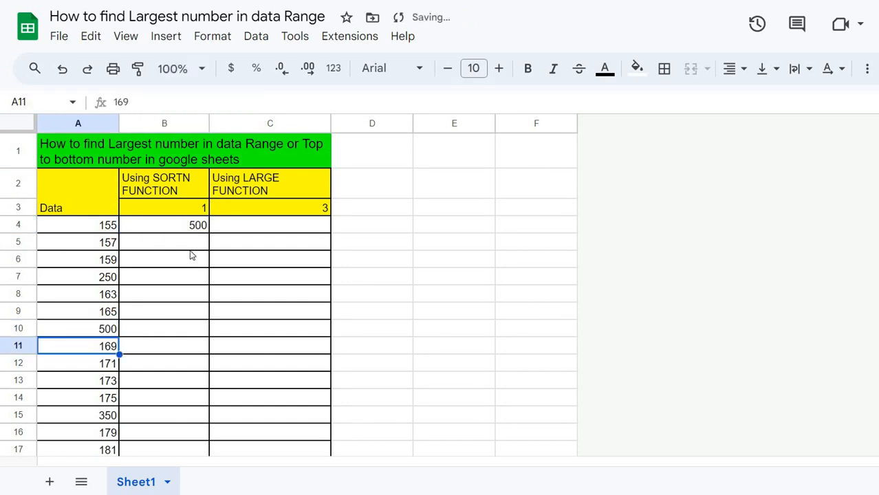
Set the SORTN item count in B3 to 3
left_click(192, 231)
left_click(196, 210)
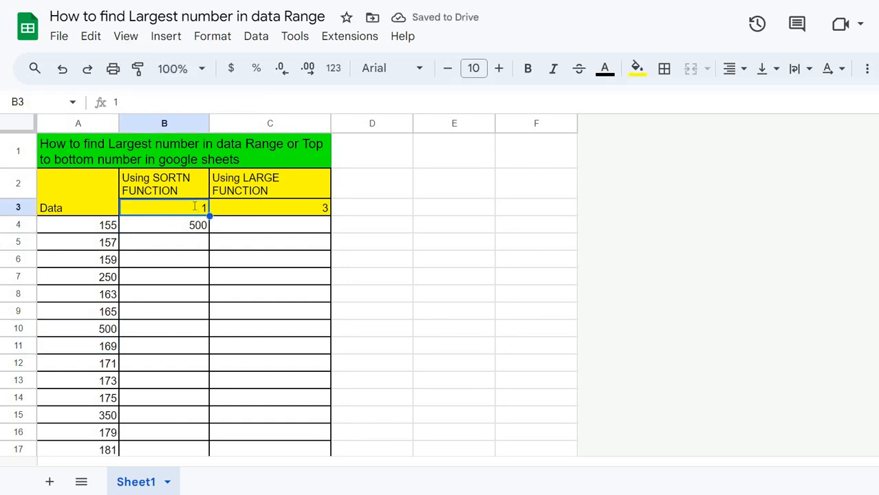
type("3")
key("Return")
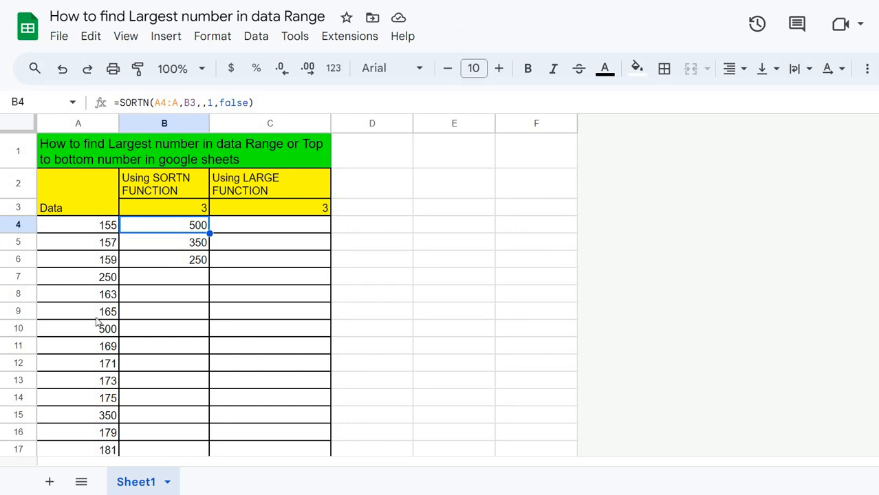
Change the data value in A12 to 320
left_click(96, 365)
type("320")
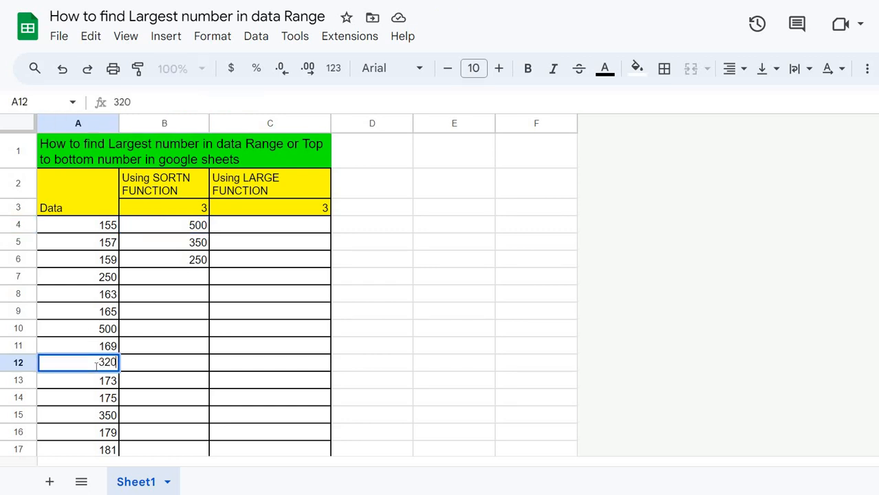
key("Return")
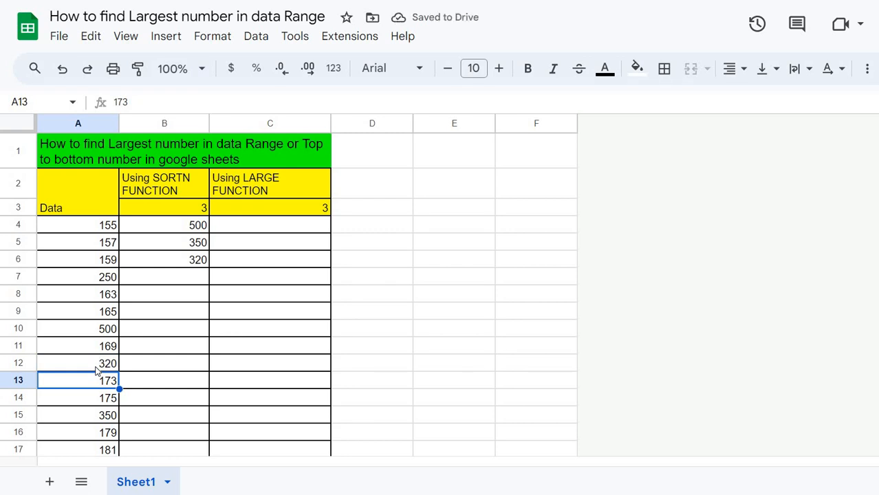
Enter a LARGE formula in C4 with the data range A4:A and n taken from C3
left_click(306, 228)
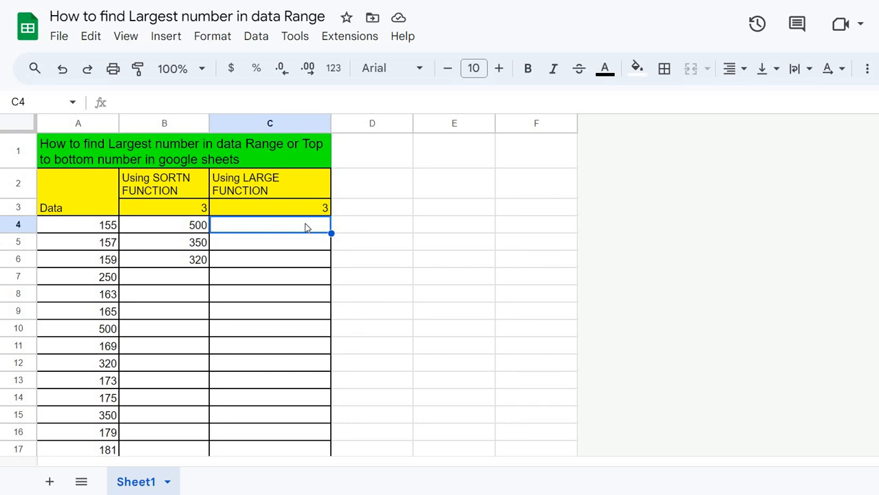
type("=la")
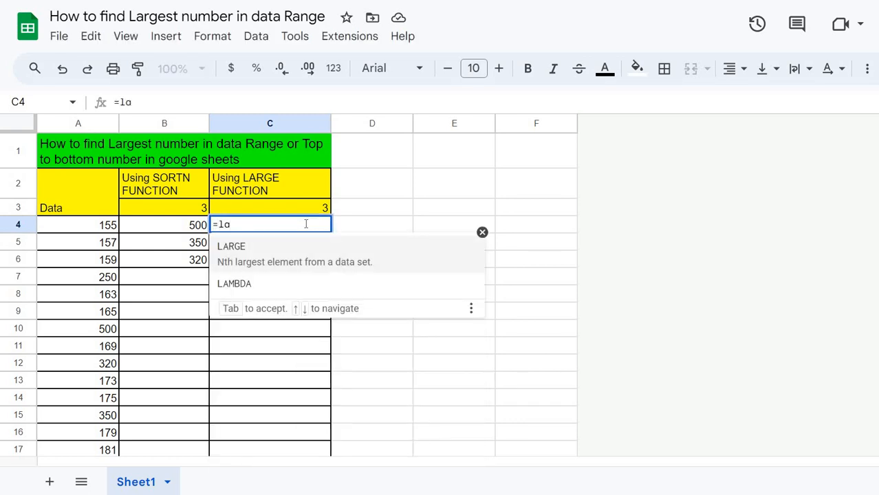
type("r")
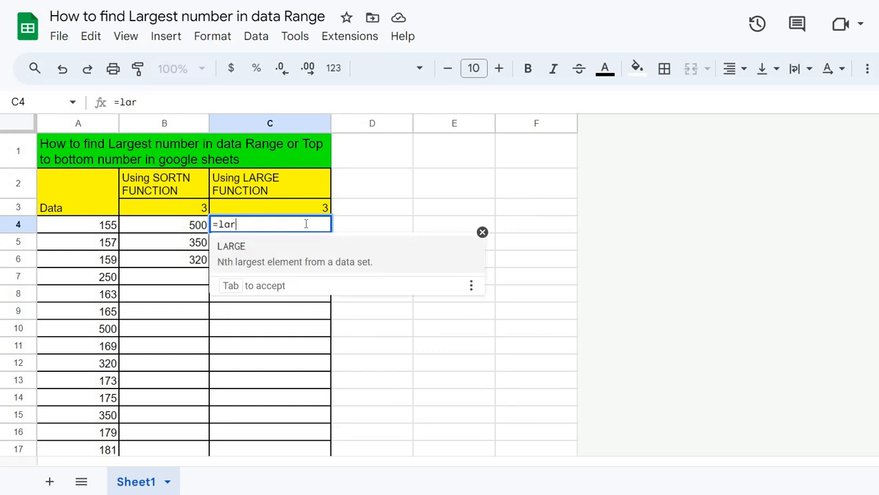
key("Tab")
left_click_drag(105, 230, 128, 394)
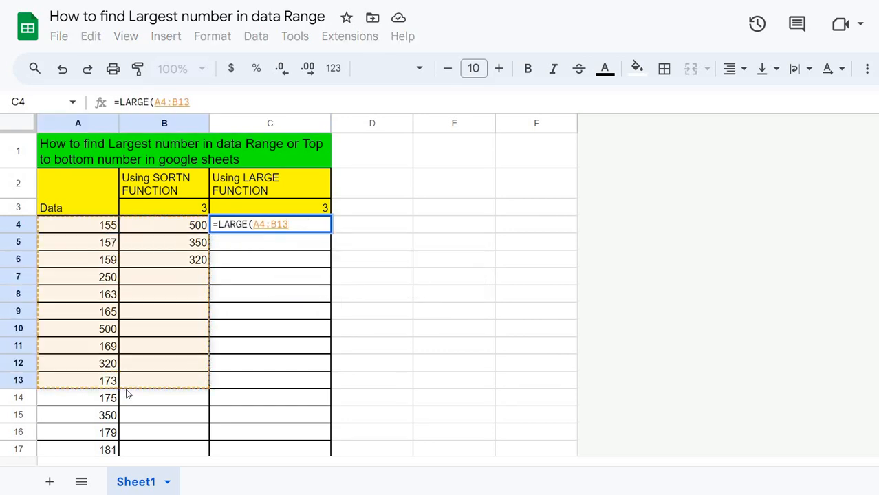
key("BackSpace")
key("BackSpace")
key("BackSpace")
type("A")
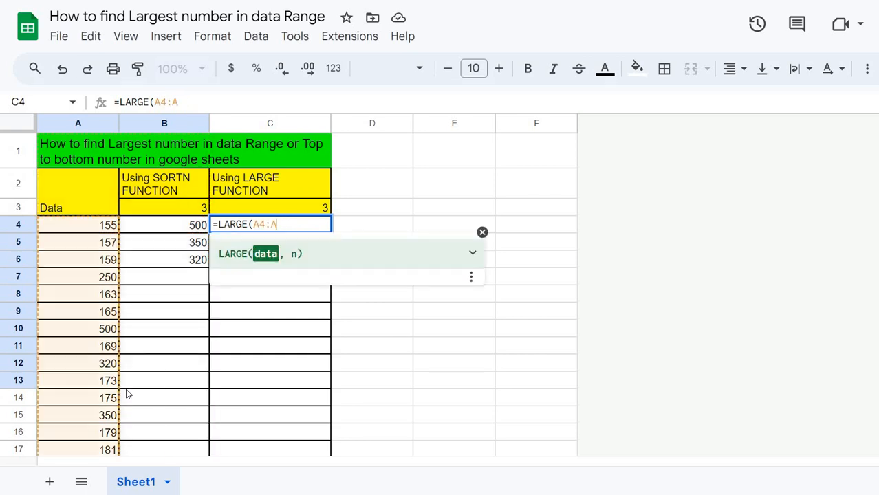
type(",")
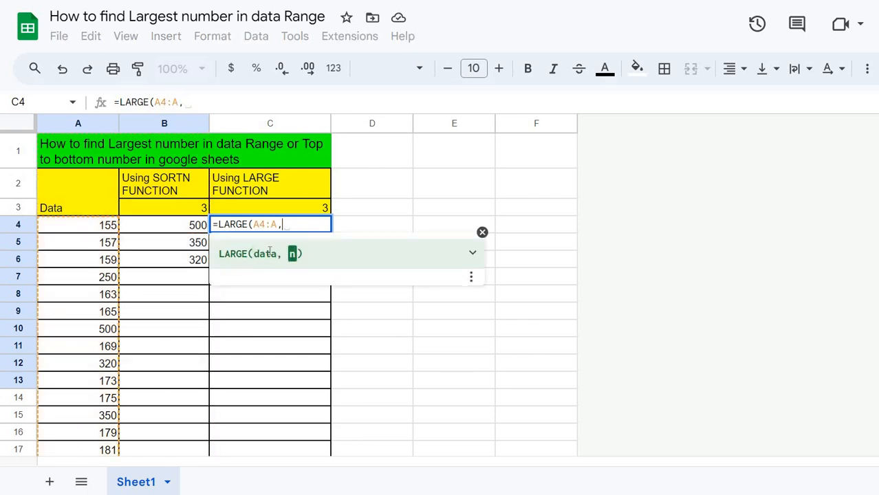
left_click(308, 210)
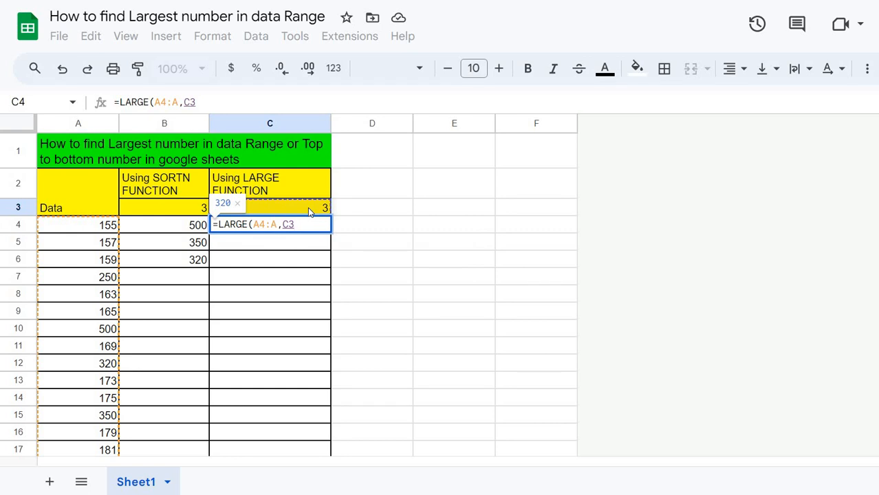
key("Return")
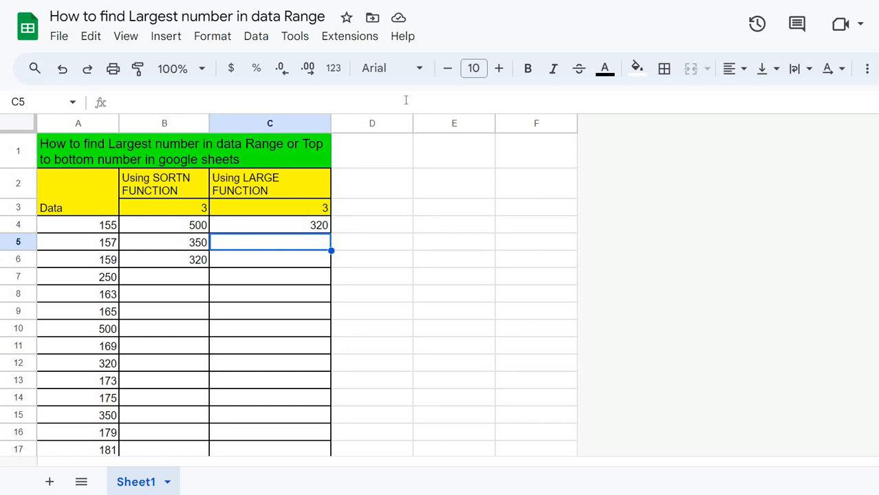
Set both the SORTN count in B3 and the LARGE rank in C3 to 5
left_click(173, 256)
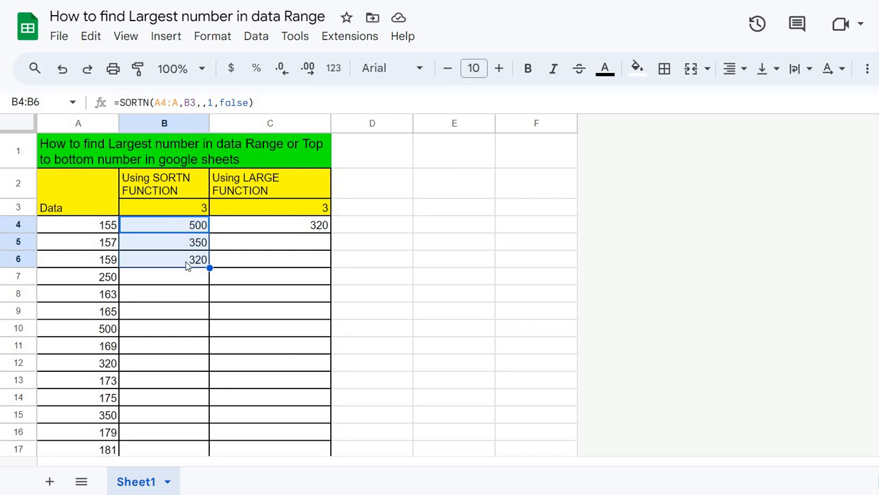
left_click(189, 212)
type("5")
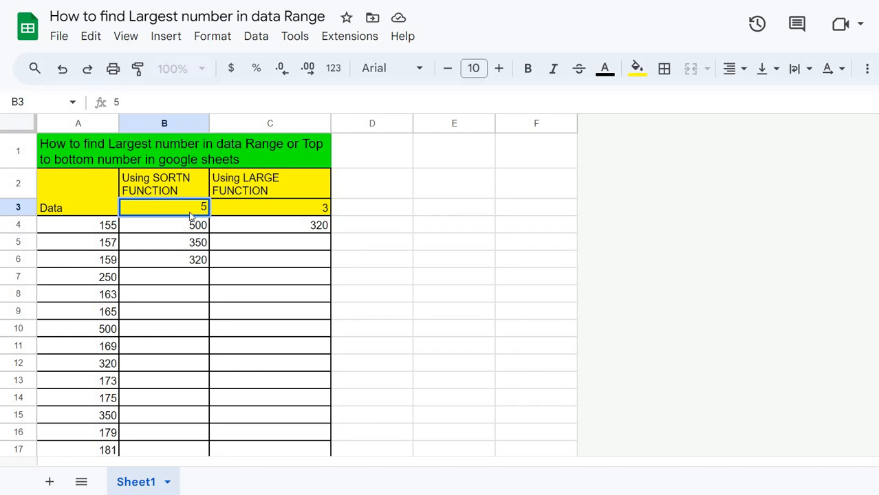
key("Return")
left_click(304, 210)
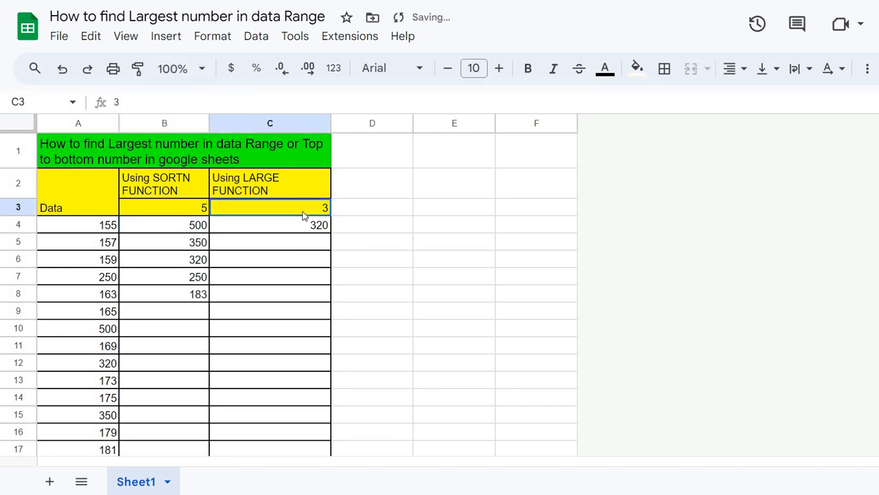
type("5")
key("Return")
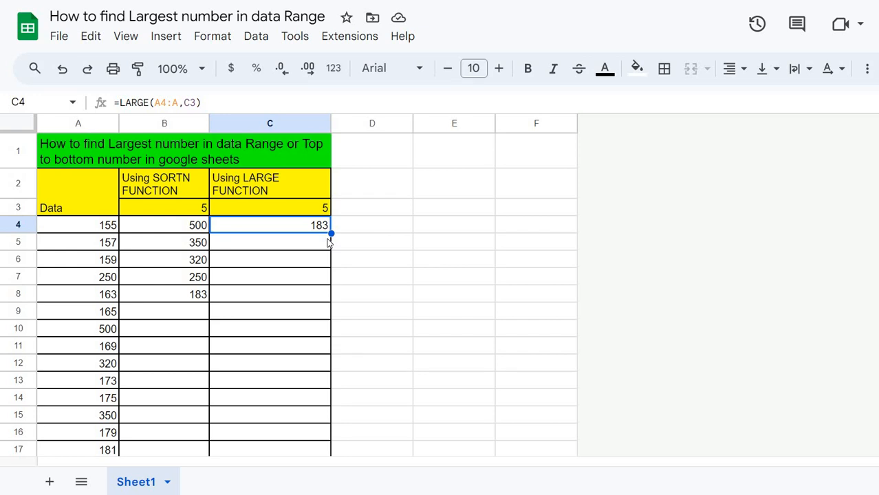
Enter the rank numbers 1, 2, 3 and 4 in cells D4 to D7
left_click(366, 232)
type("1")
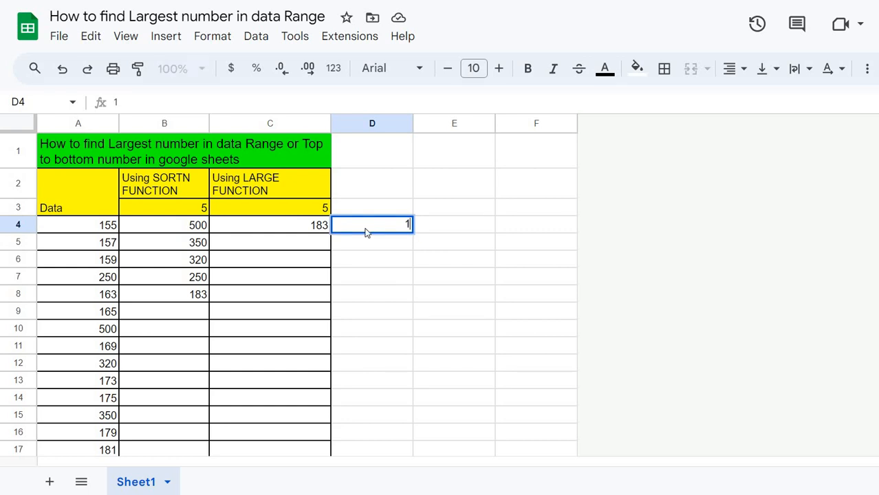
key("Return")
type("2")
key("Return")
type("3")
key("Return")
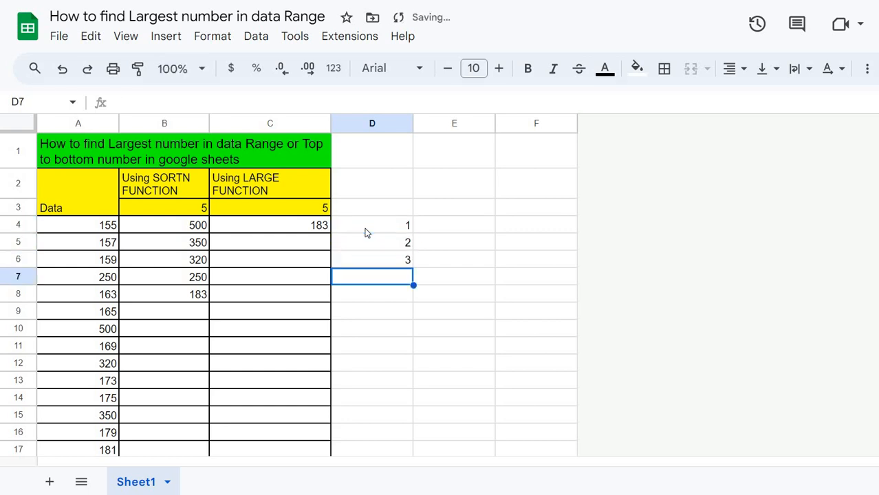
type("4")
key("Return")
Enter a LARGE formula in E4 with the data range A4:A and n taken from D4
key("Up")
key("Up")
key("Up")
key("Up")
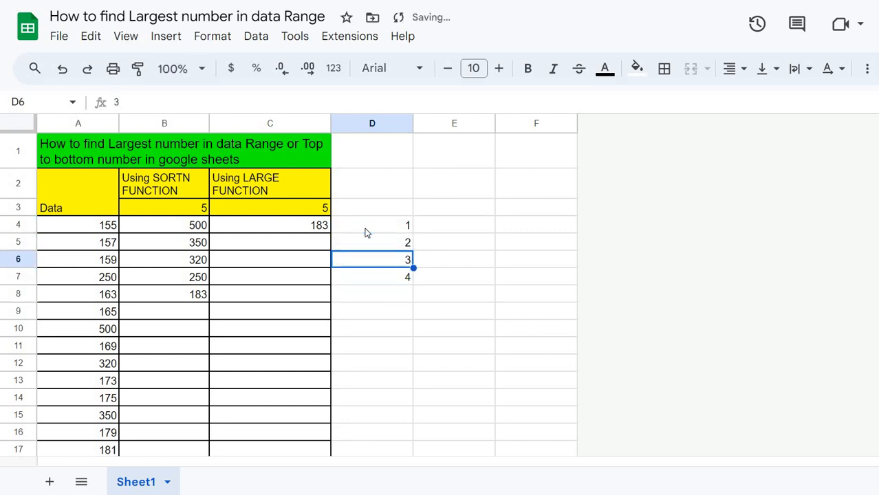
key("Right")
type("=")
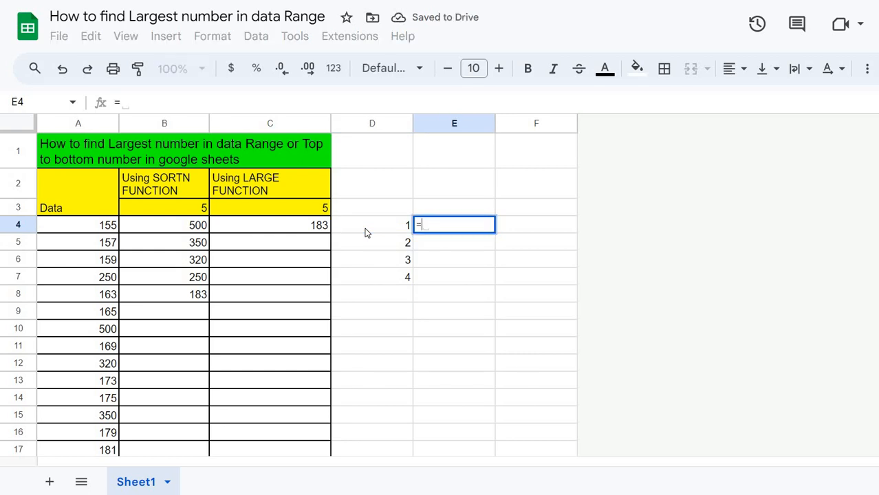
type("lar")
type("f")
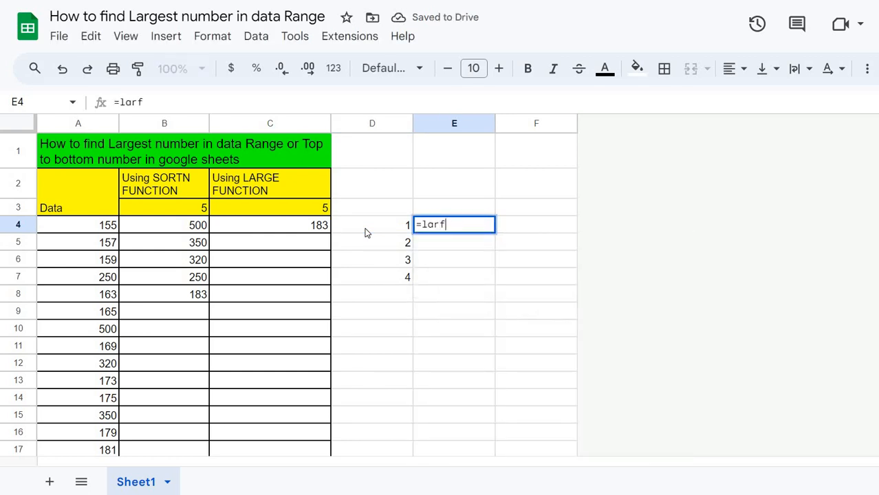
key("BackSpace")
key("Tab")
left_click_drag(112, 228, 104, 261)
key("BackSpace")
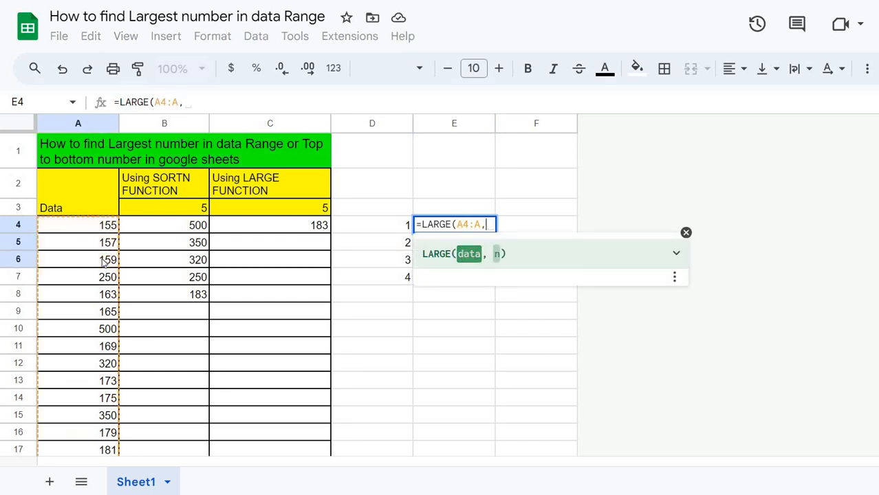
type(",")
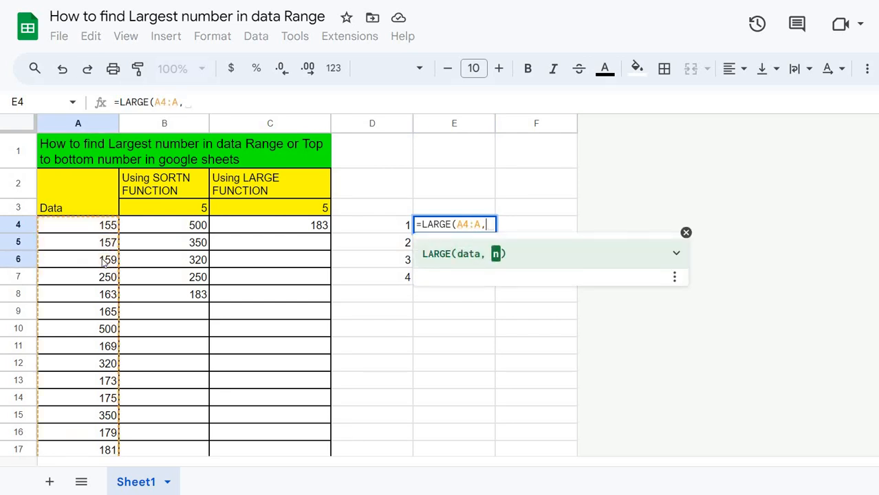
left_click(388, 230)
type(")")
key("Return")
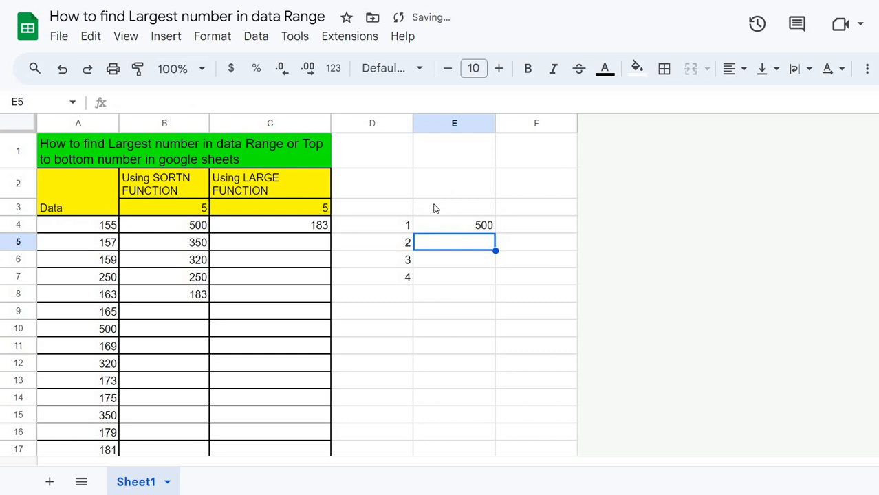
Fill the LARGE formula from E4 down to E16 and compare the results with the SORTN values in column B
left_click(481, 225)
left_click_drag(495, 234, 484, 432)
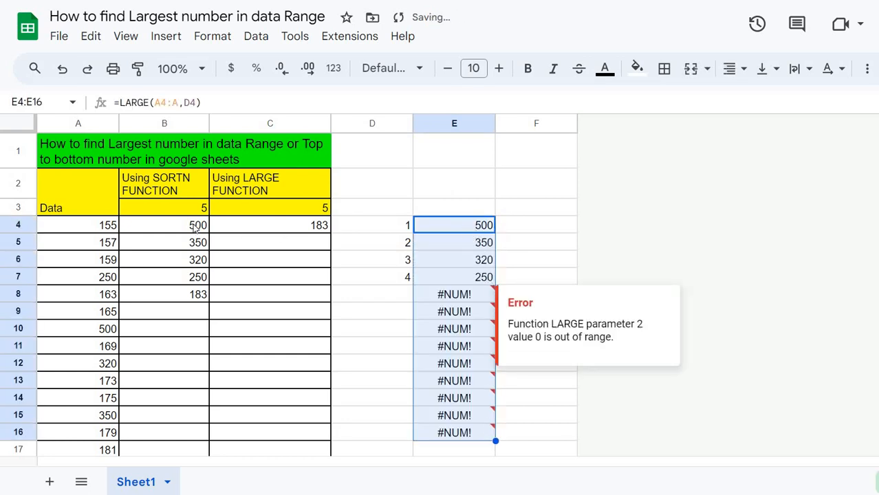
left_click(195, 229)
left_click(198, 246)
left_click_drag(198, 261, 460, 262)
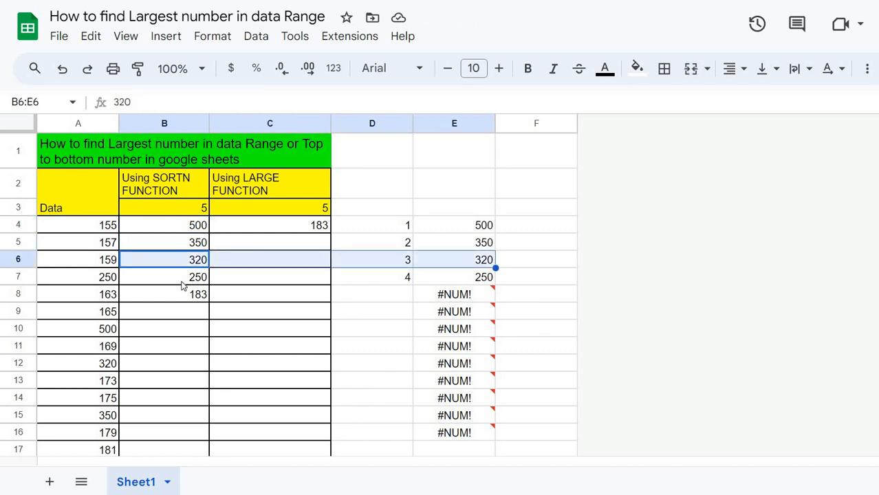
left_click_drag(182, 284, 466, 284)
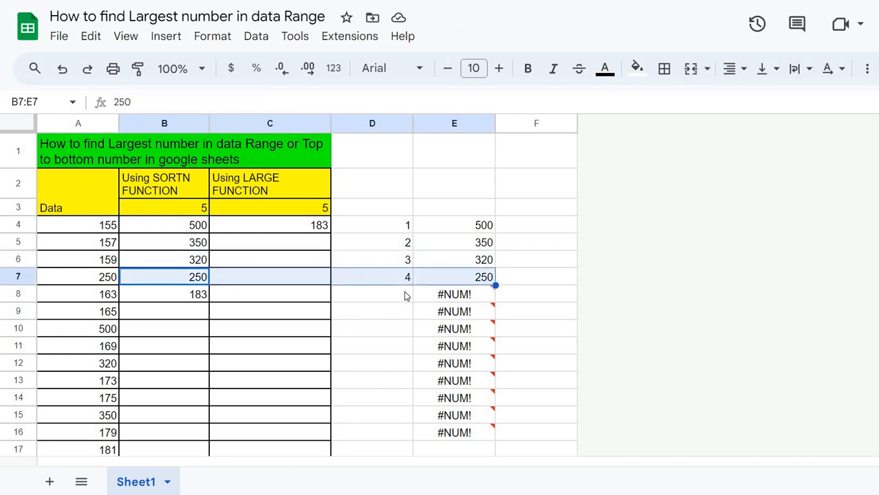
Enter rank 5 in D8 and narrow column D
left_click(406, 296)
type("5")
key("Return")
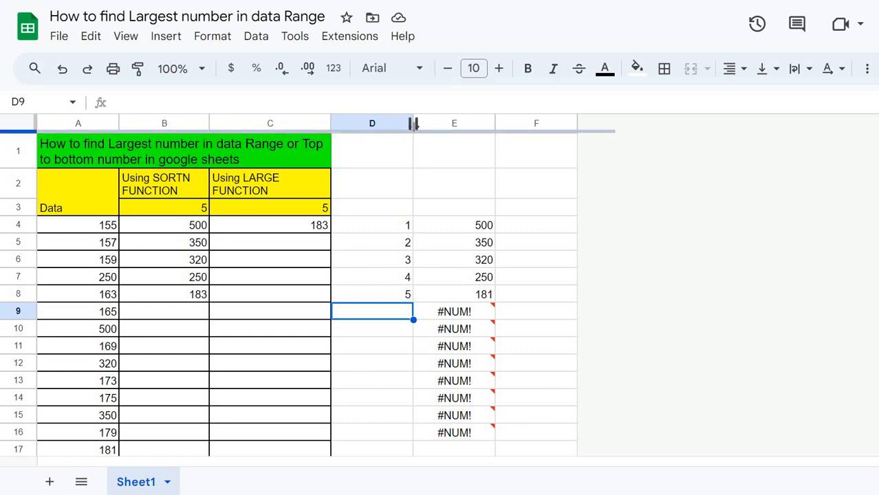
left_click_drag(411, 128, 356, 224)
left_click_drag(356, 225, 363, 330)
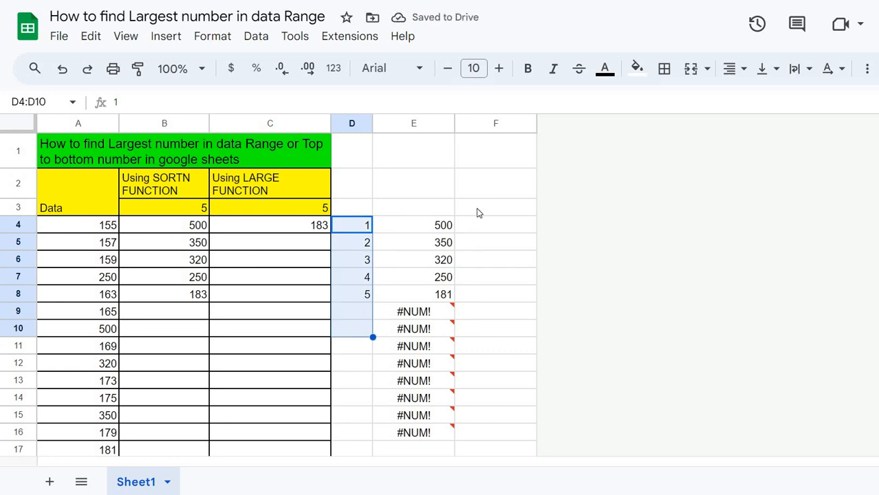
Enter =LARGE(A4:A,row($F$4:F4)) in F4 and reject the suggested autofill
left_click(481, 233)
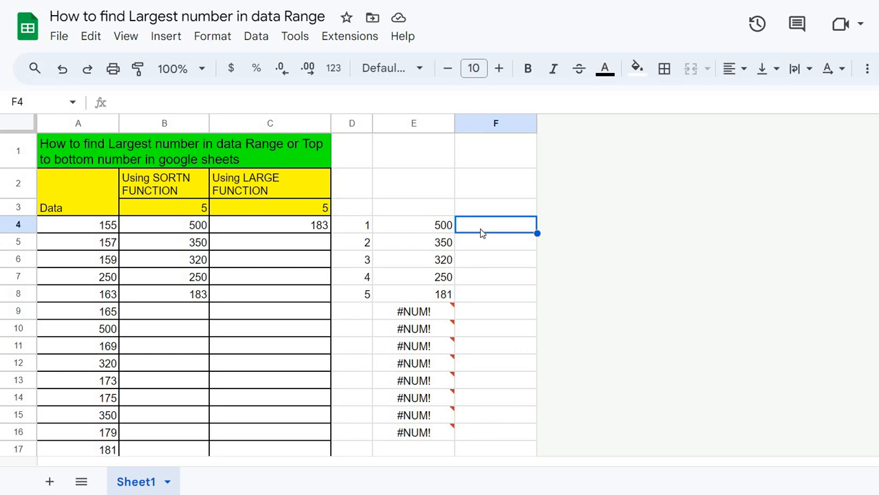
type("=la")
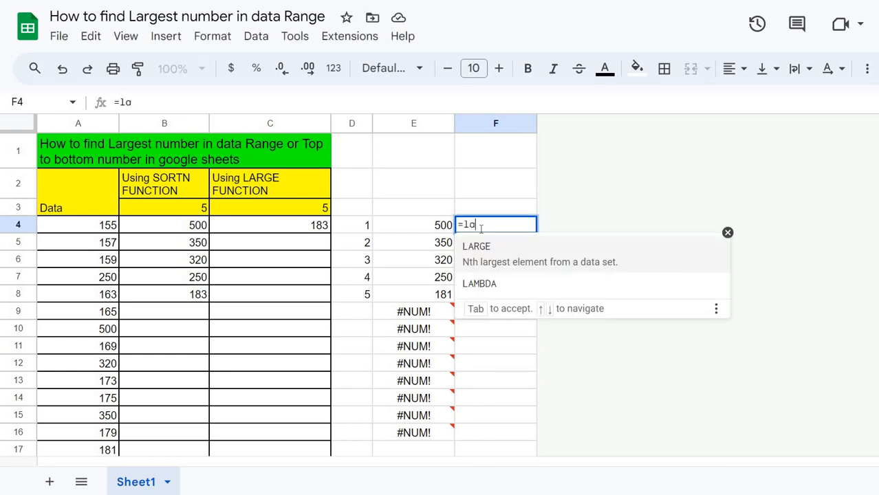
key("Tab")
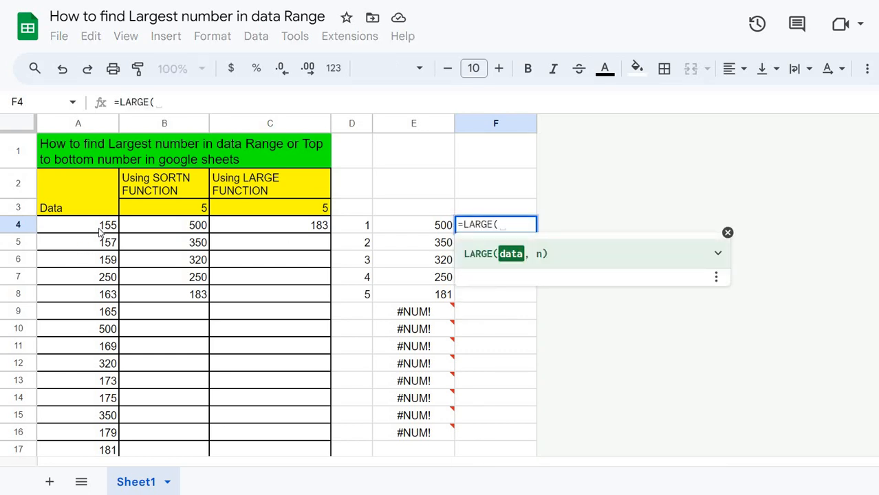
left_click_drag(100, 225, 100, 294)
key("BackSpace")
type(",")
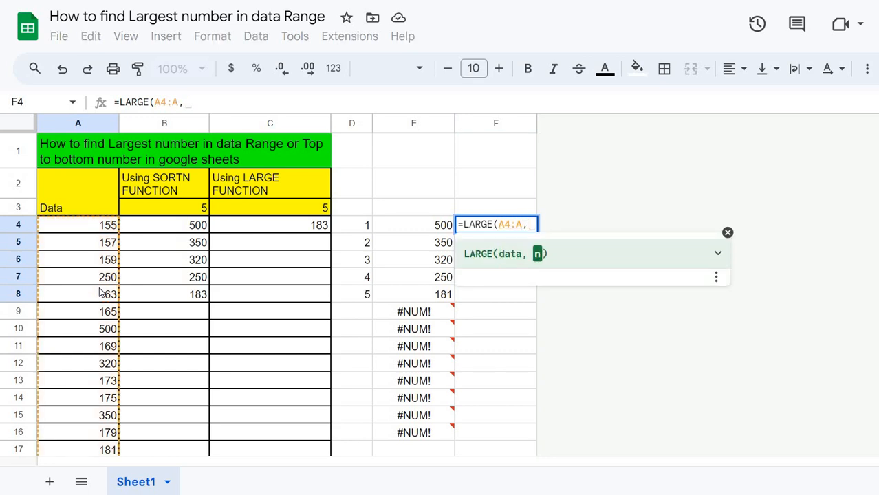
type("row")
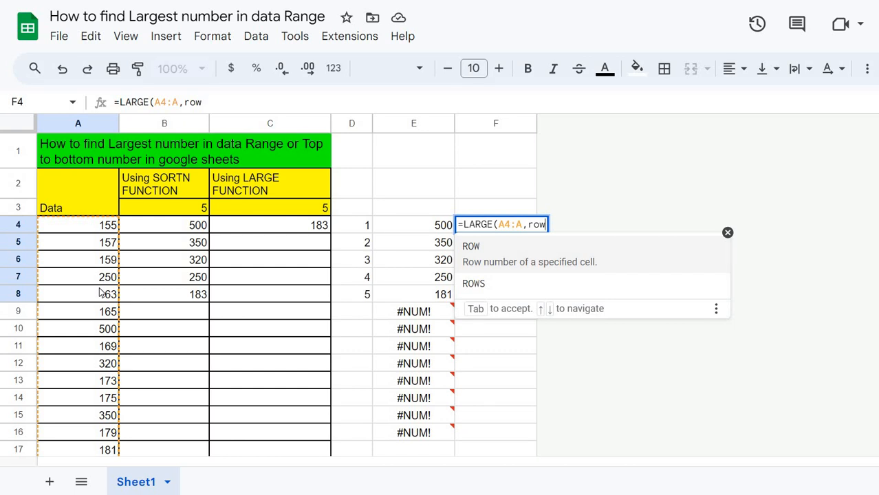
type("(")
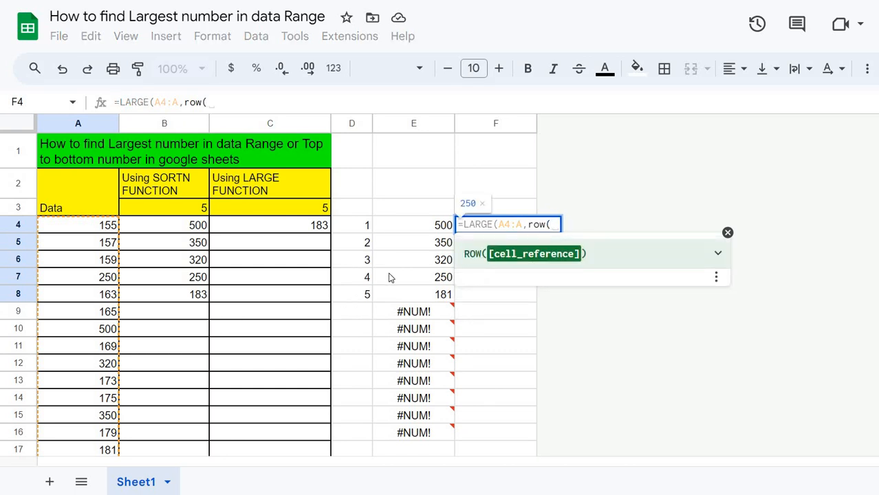
type("f4")
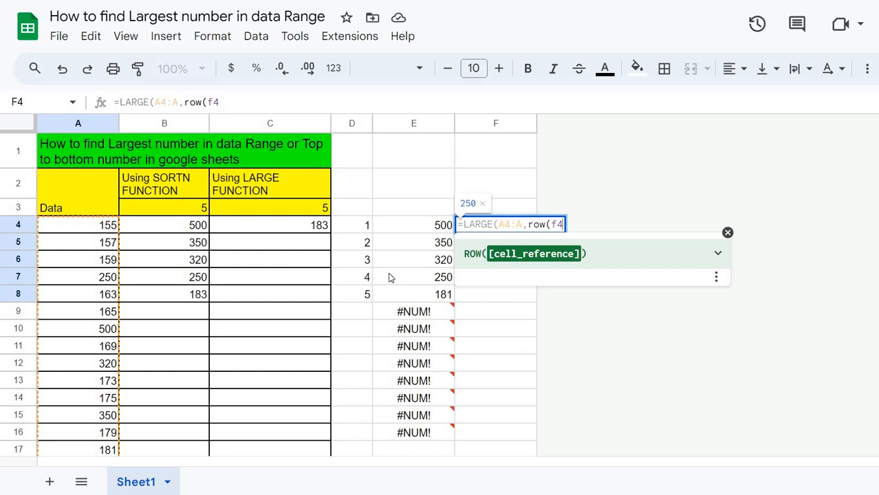
key("F4")
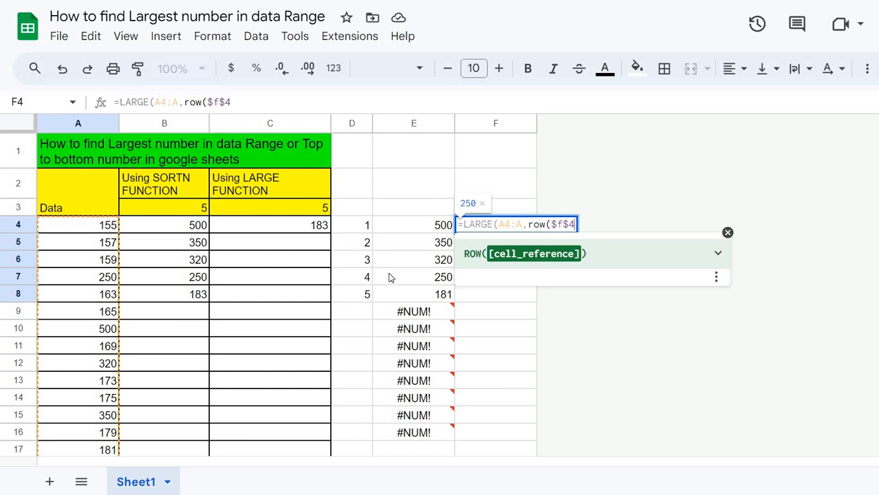
type(":")
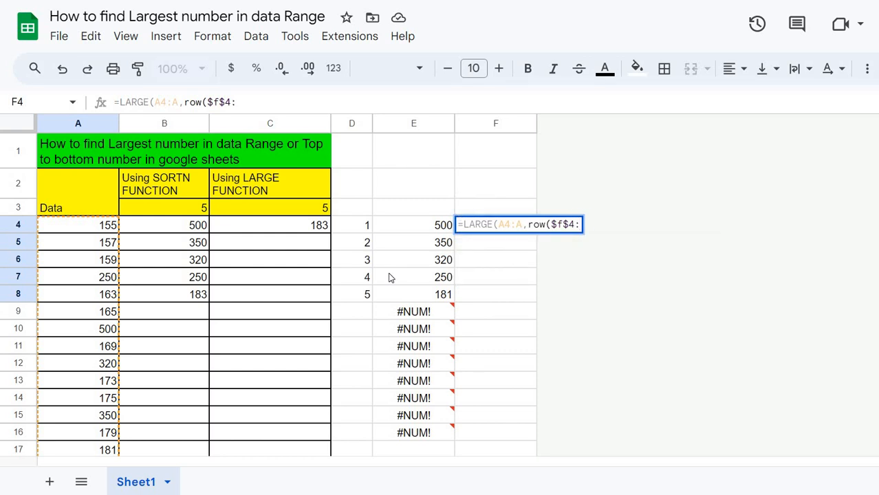
type("F4")
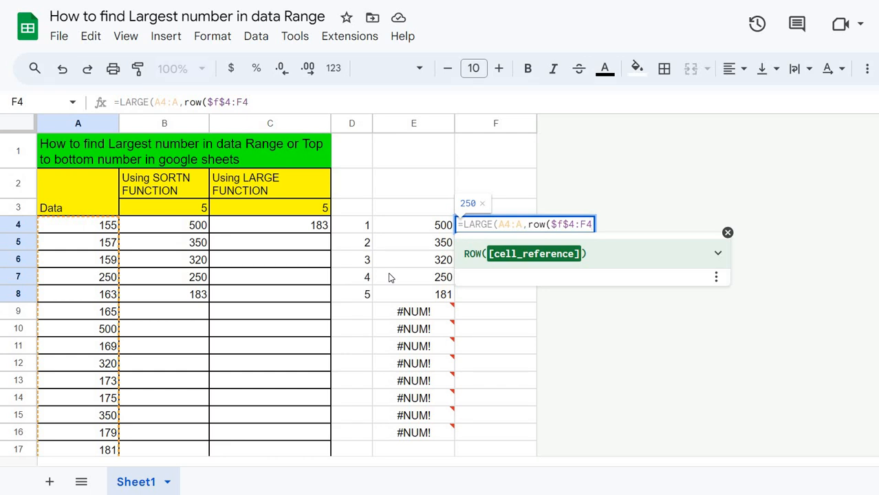
key("Return")
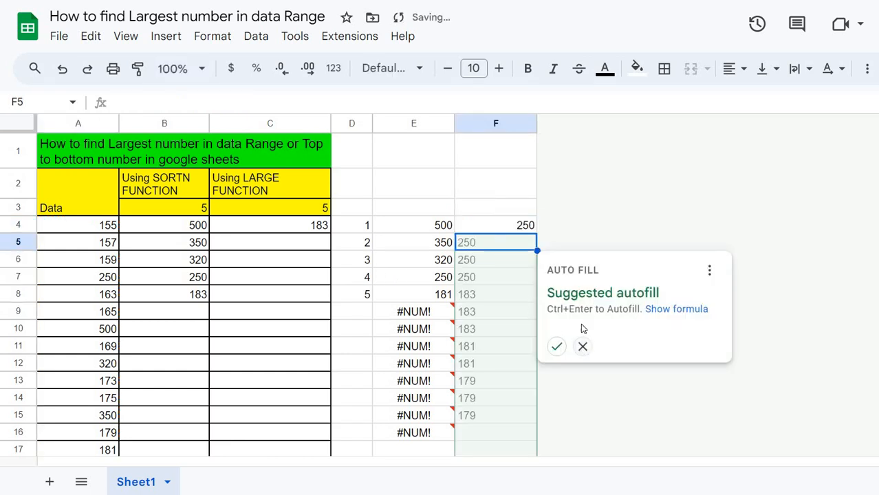
left_click(581, 349)
left_click(520, 230)
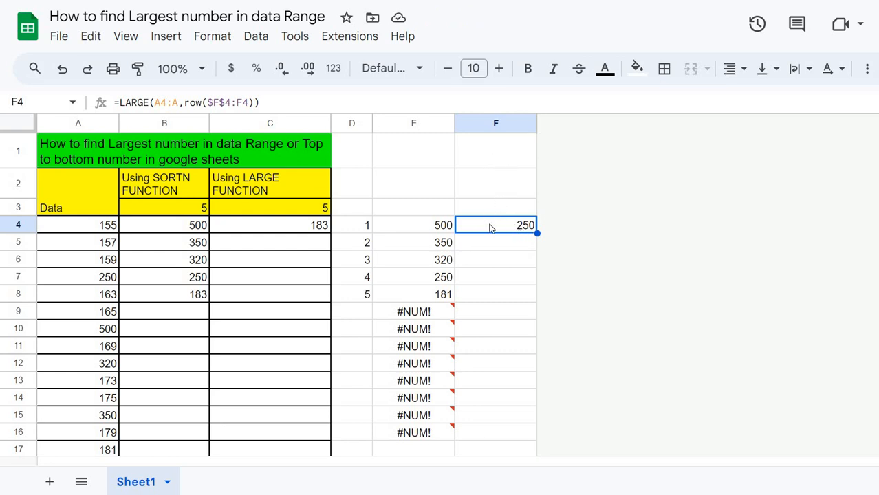
key("ctrl+Up")
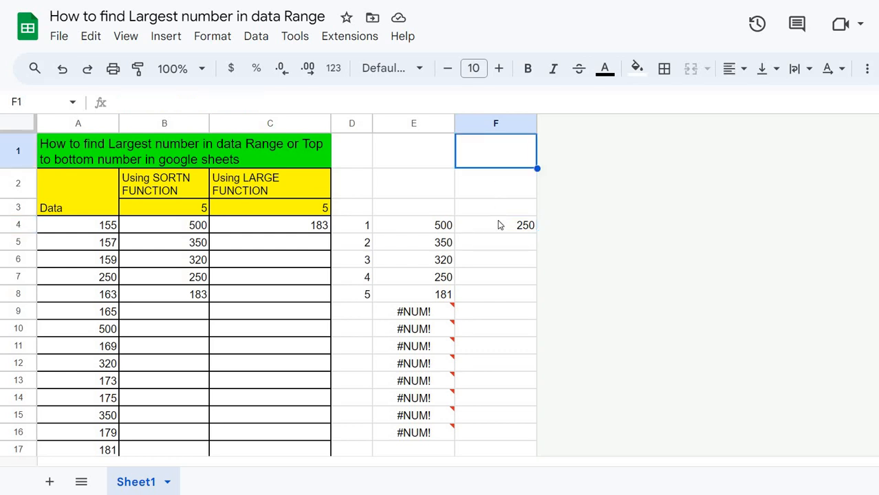
key("Down")
key("Down")
key("Down")
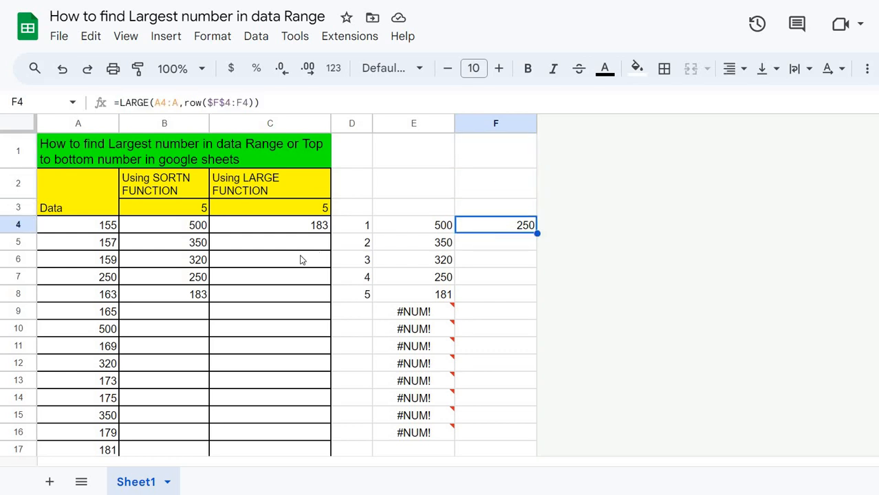
left_click(422, 280)
Replace ROW with ROWS in the F4 formula and fill it down to F13
left_click(497, 232)
left_click(203, 103)
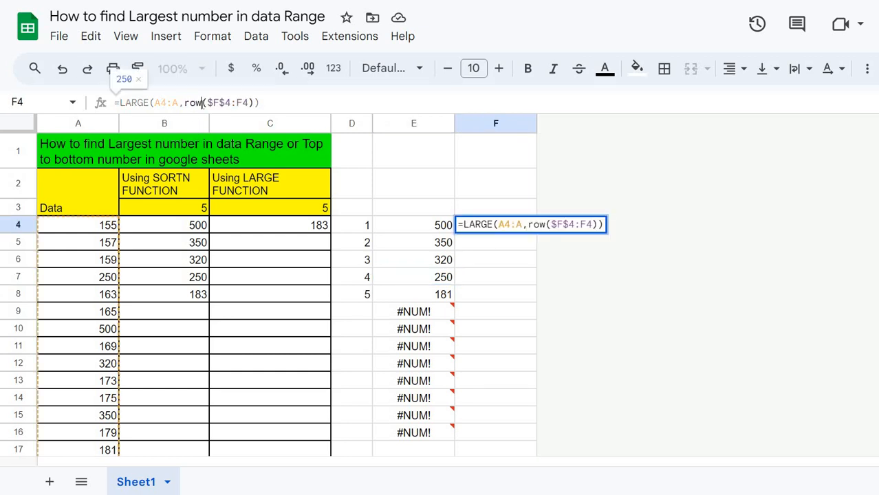
type("w")
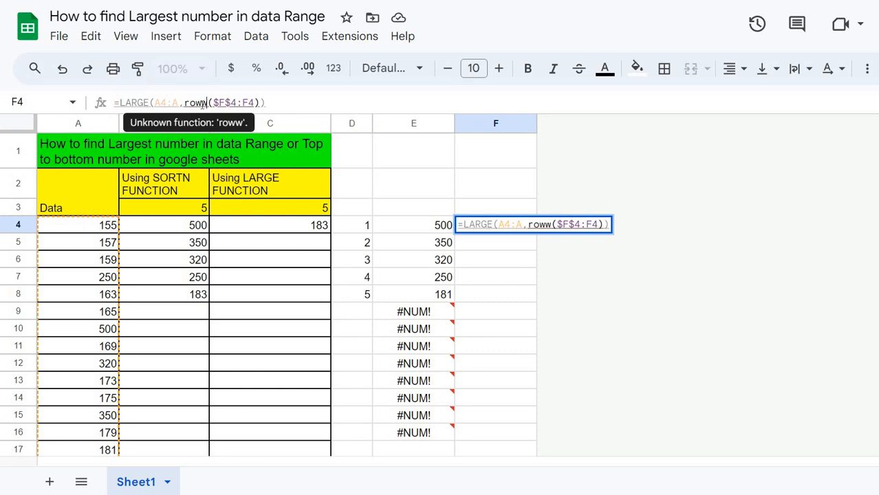
key("BackSpace")
type("s")
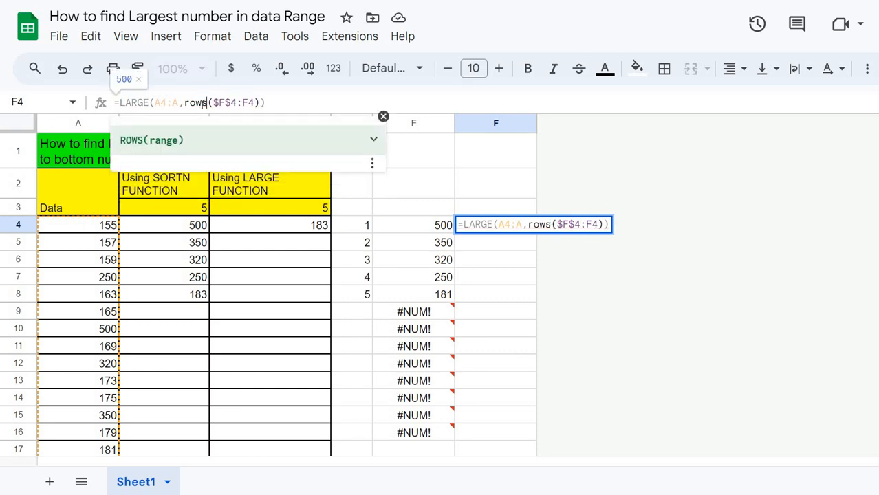
key("Return")
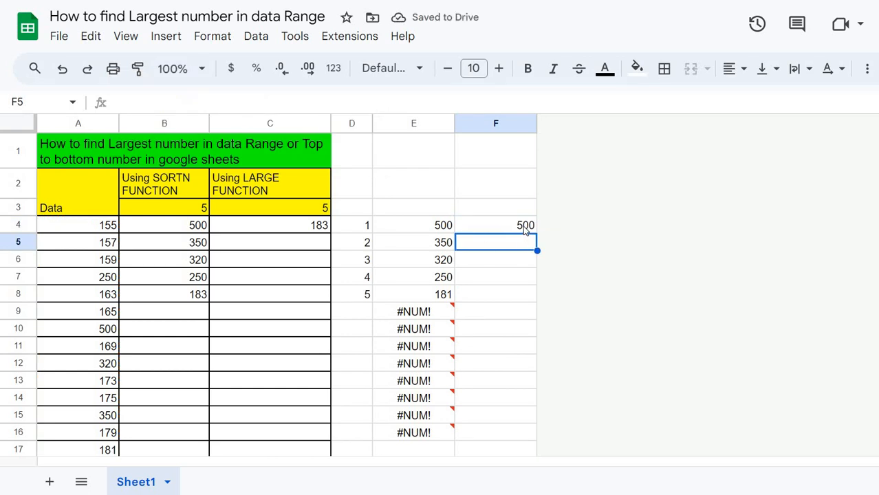
left_click(524, 231)
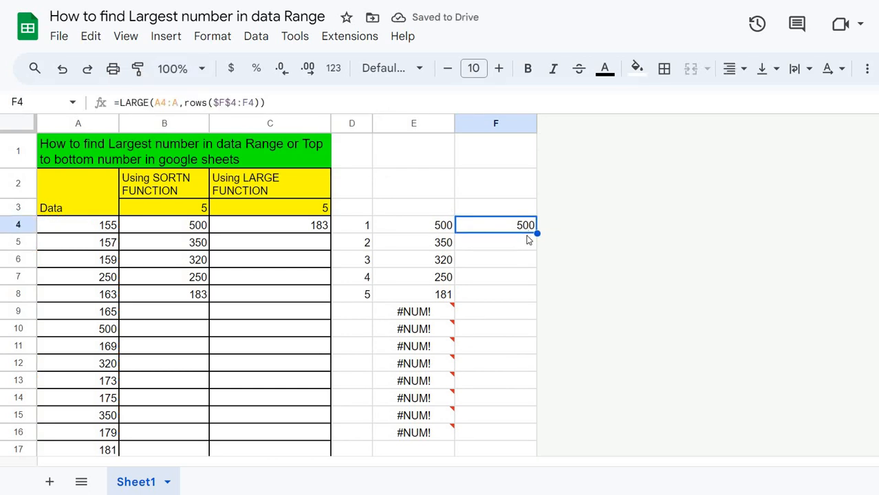
left_click_drag(527, 269, 524, 380)
Examine the data ranges and row counts in the filled LARGE formulas from F5 to F12
left_click(526, 249)
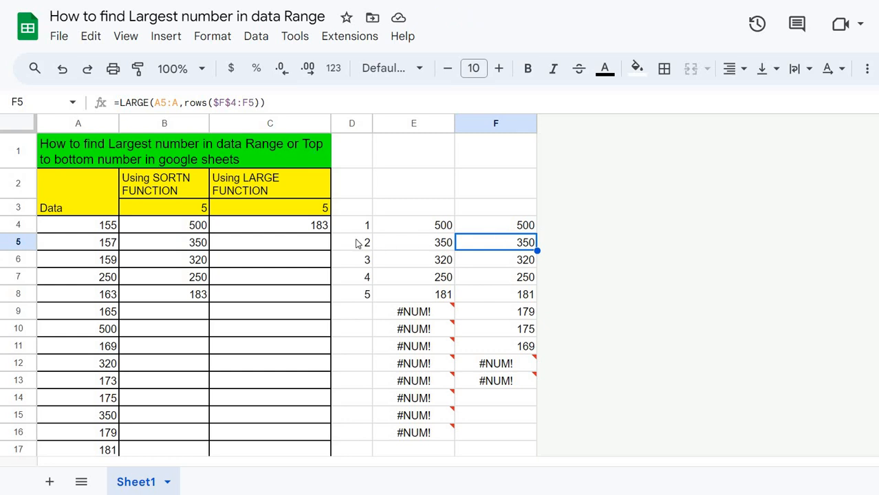
left_click(526, 265)
left_click(522, 282)
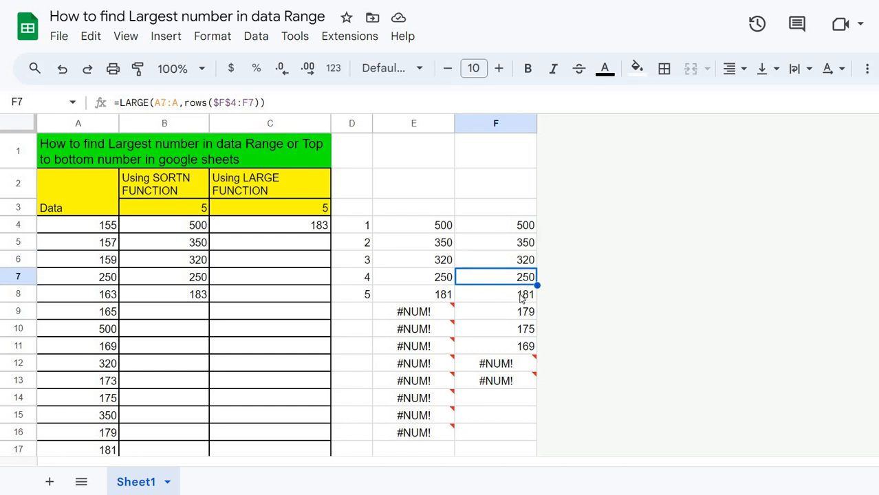
left_click(521, 297)
left_click(518, 317)
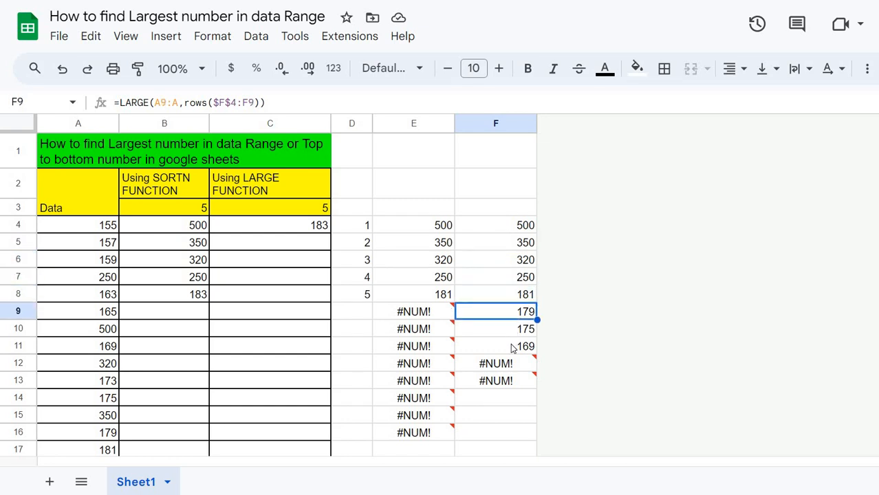
left_click(515, 330)
left_click(513, 348)
left_click(510, 365)
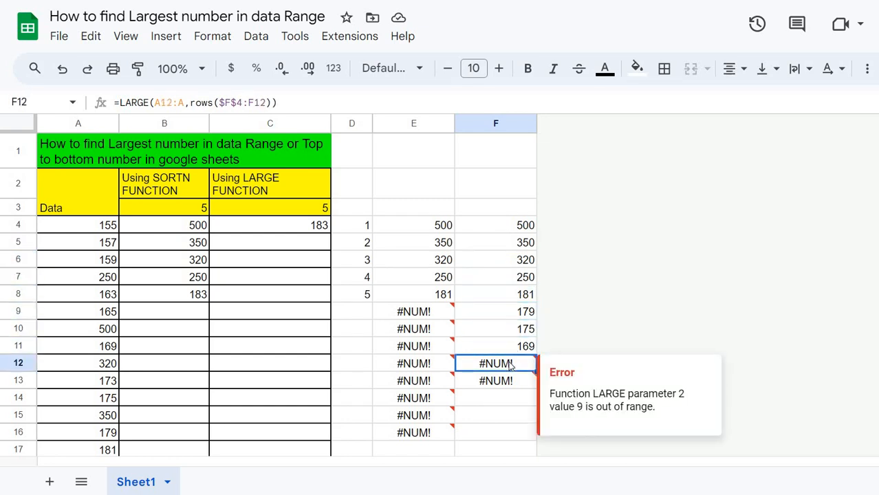
Make the data range absolute as $A$4:$A in the F4 formula and refill it down to F13
left_click(510, 227)
left_click(163, 102)
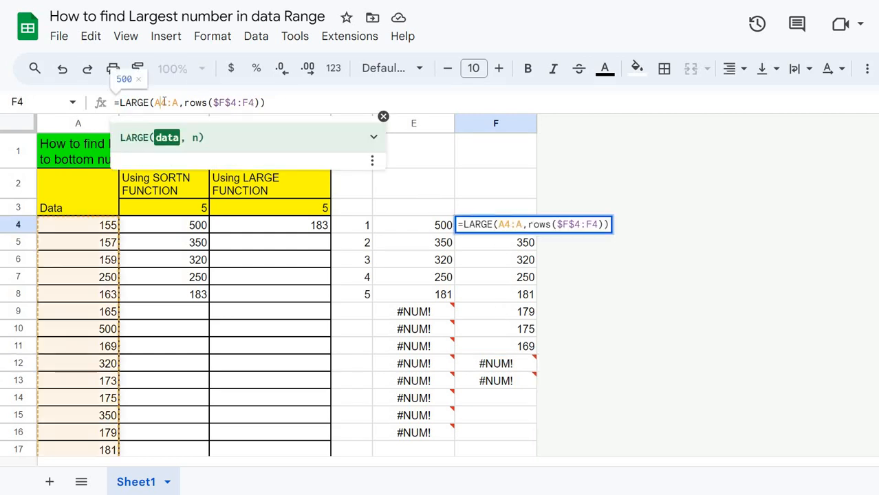
key("F4")
key("Return")
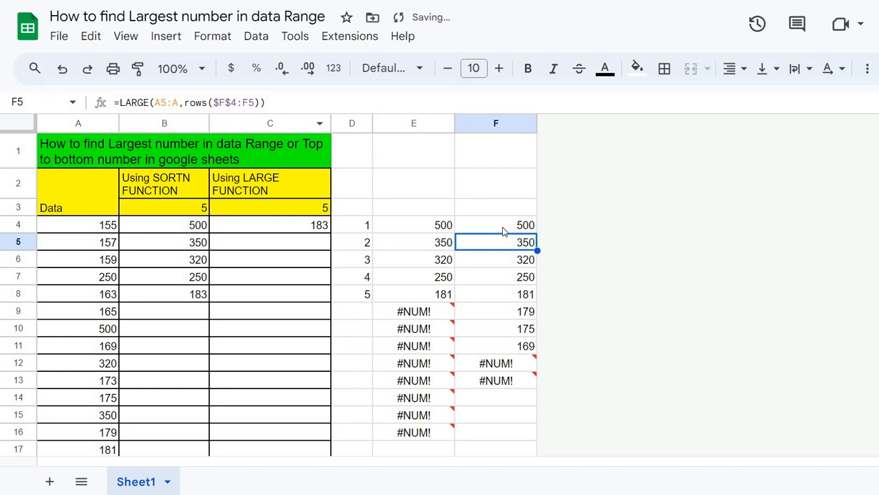
left_click(526, 231)
left_click_drag(537, 234, 526, 385)
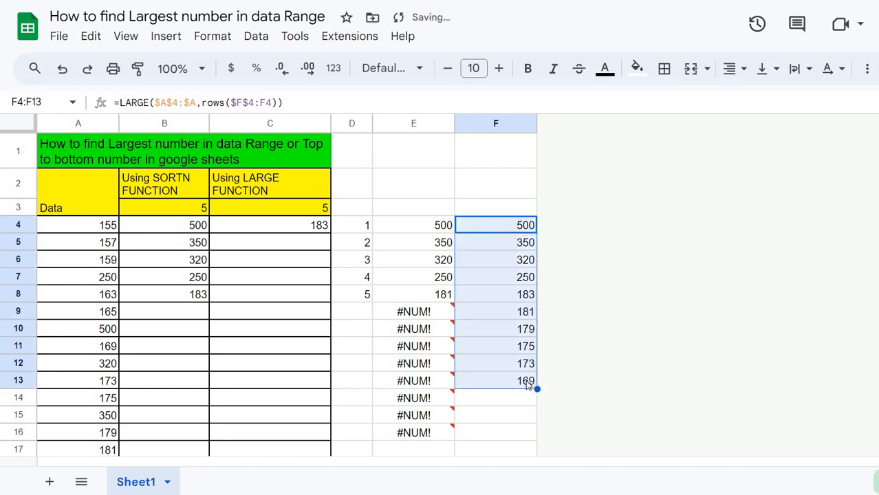